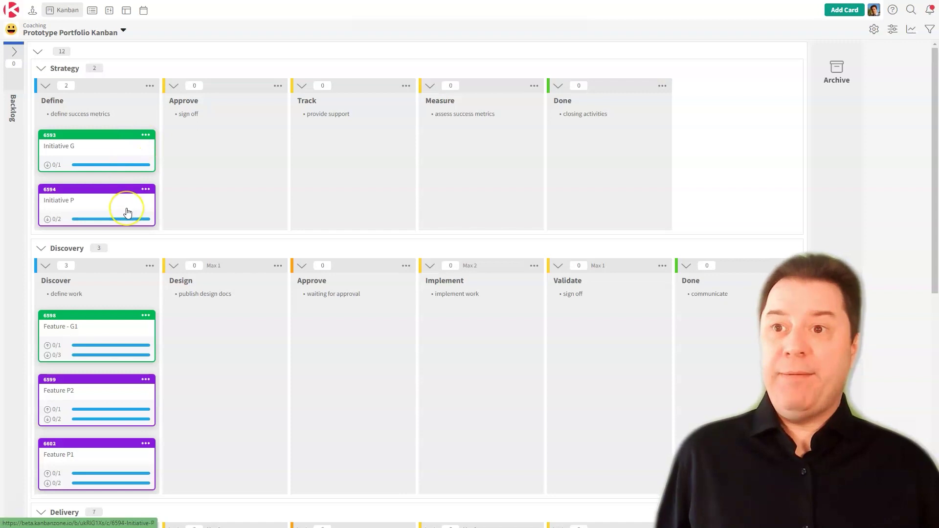
# Collapse the Strategy and Discovery lanes, then expand both again
pyautogui.click(40, 68)
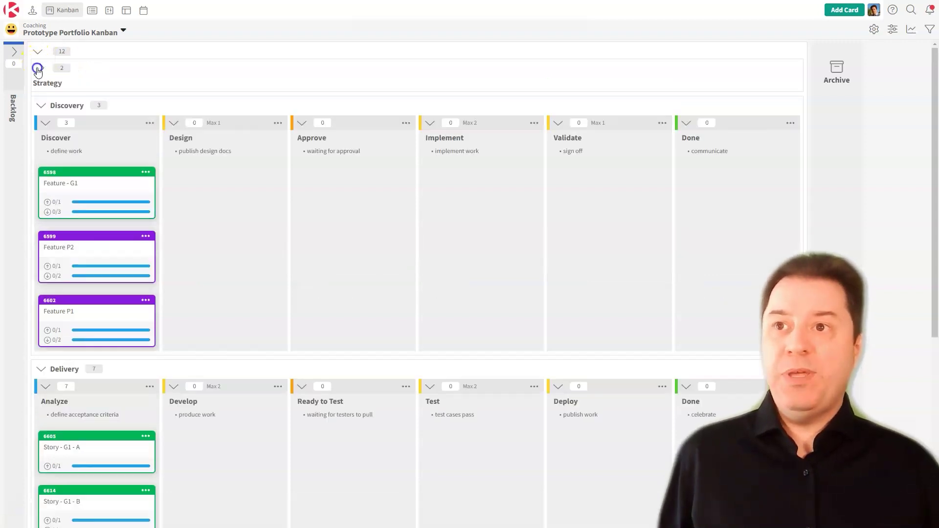
pyautogui.click(44, 108)
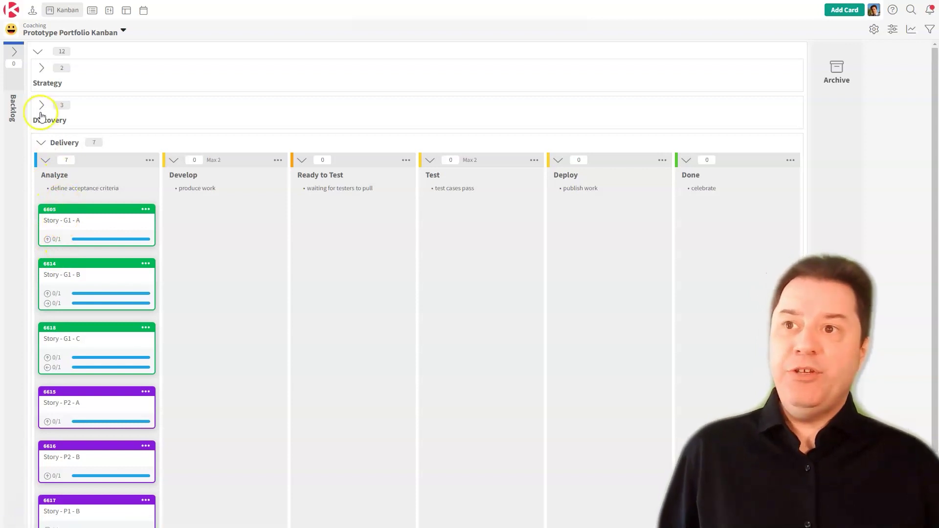
pyautogui.click(42, 105)
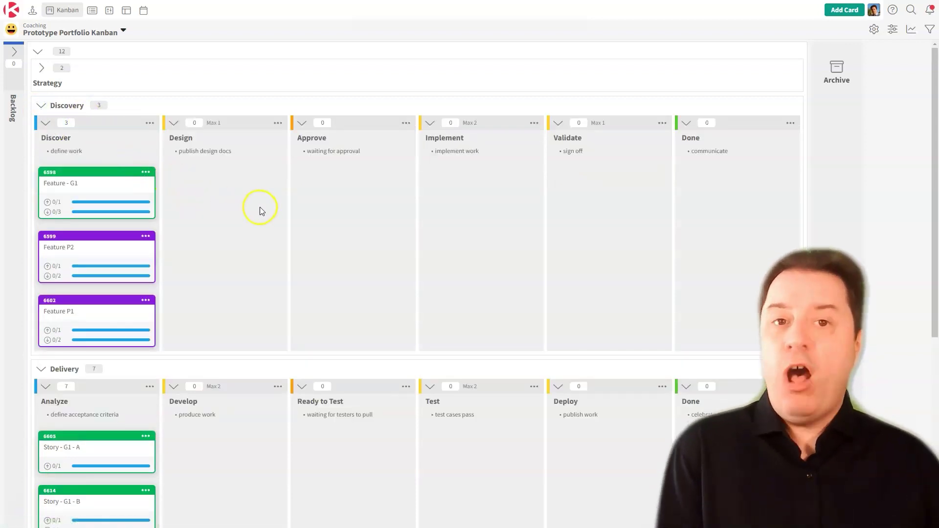
pyautogui.click(42, 67)
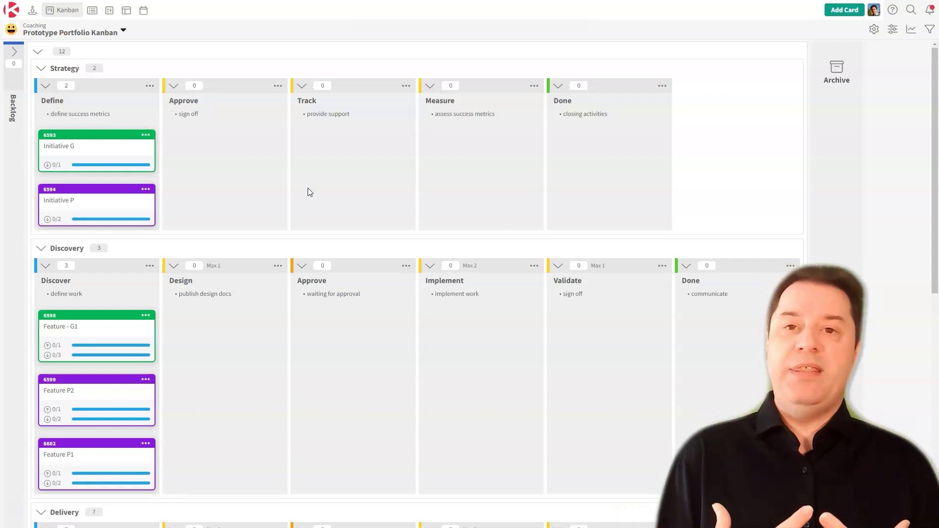
# Filter the board to Enhancement-labelled cards only and zoom the page out to 80%
pyautogui.click(929, 29)
pyautogui.click(791, 122)
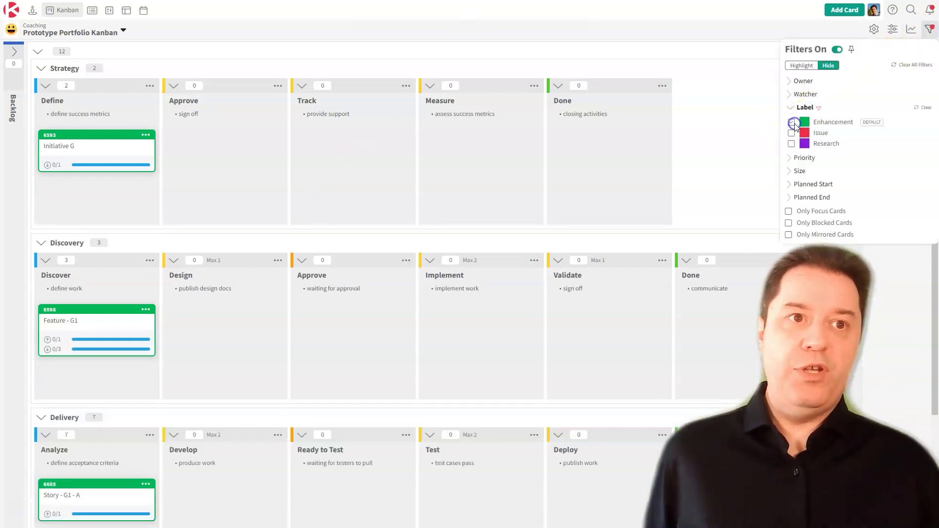
pyautogui.click(469, 152)
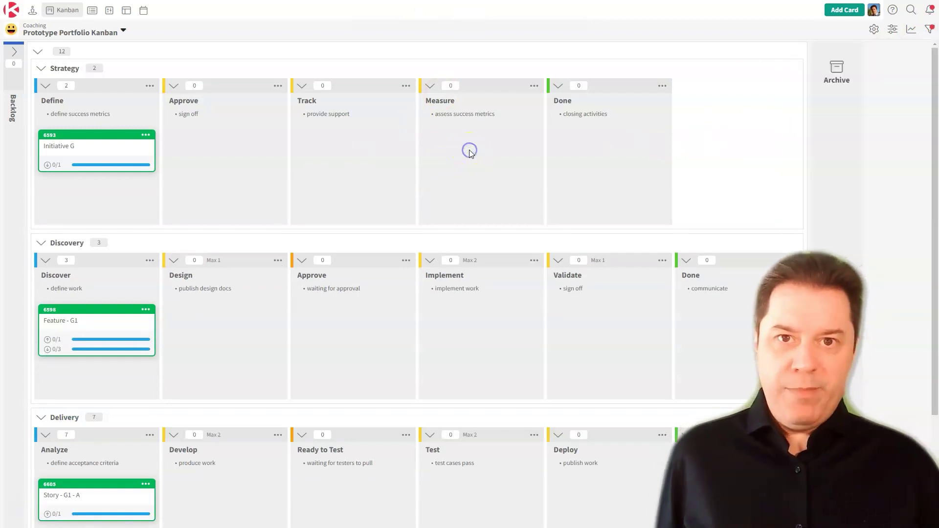
pyautogui.hotkey('ctrl', '-')
pyautogui.hotkey('ctrl', '-')
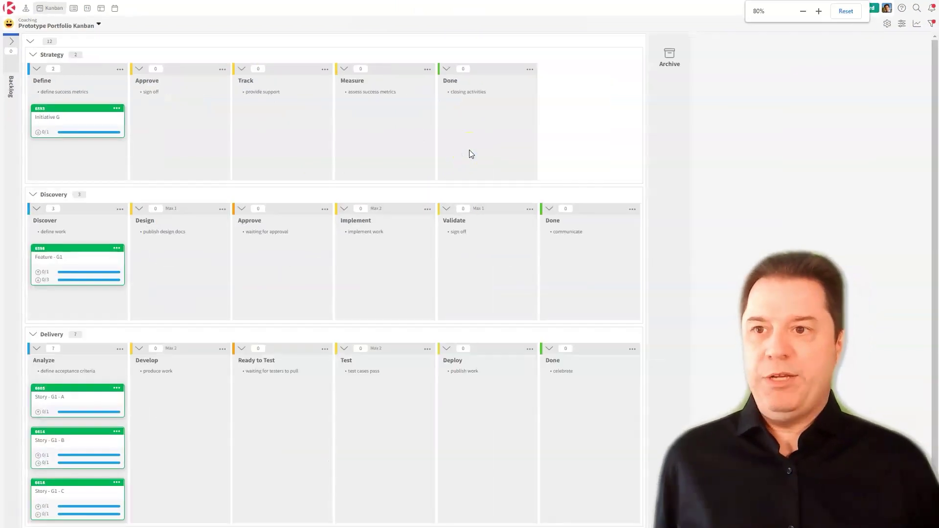
# View the Define column's options and type
pyautogui.click(521, 153)
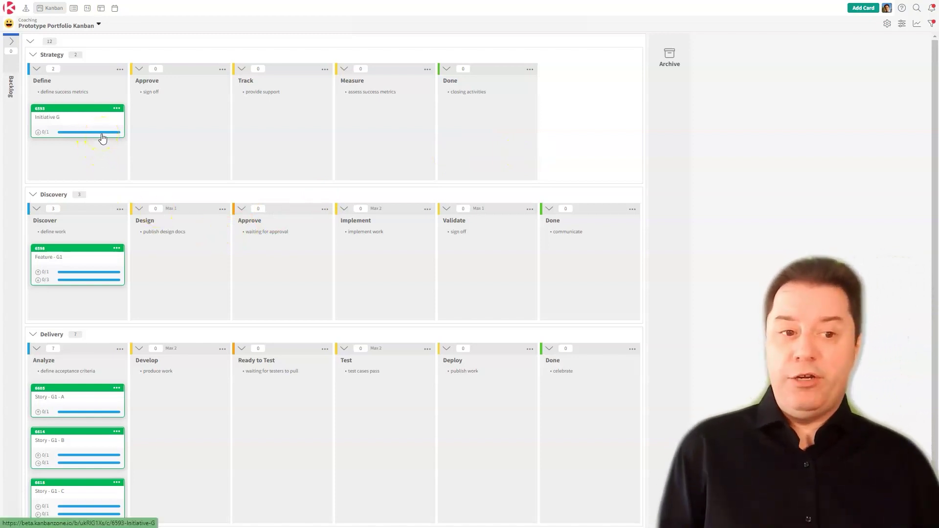
pyautogui.click(92, 267)
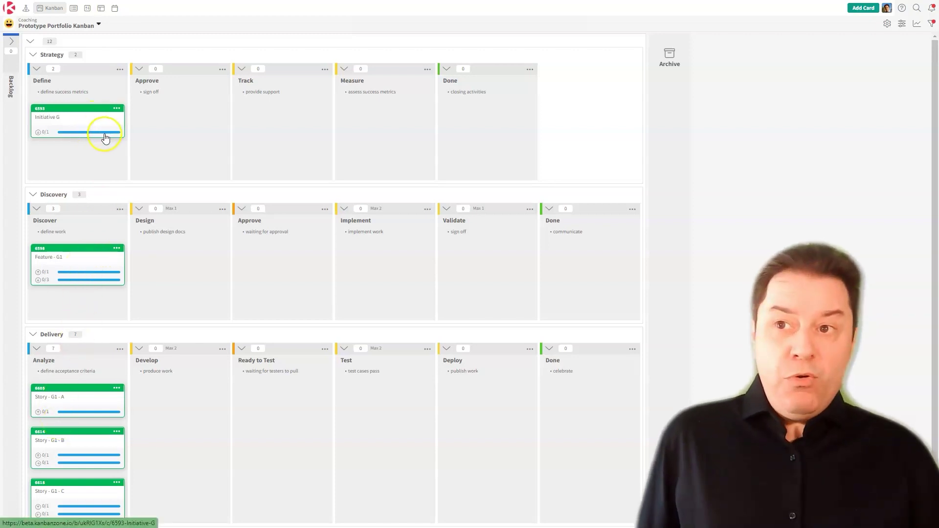
pyautogui.click(120, 69)
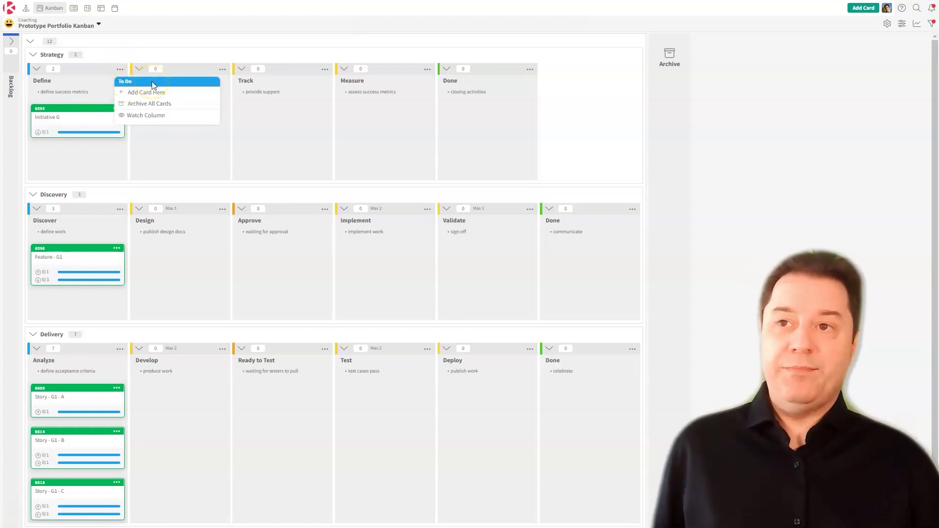
pyautogui.click(223, 70)
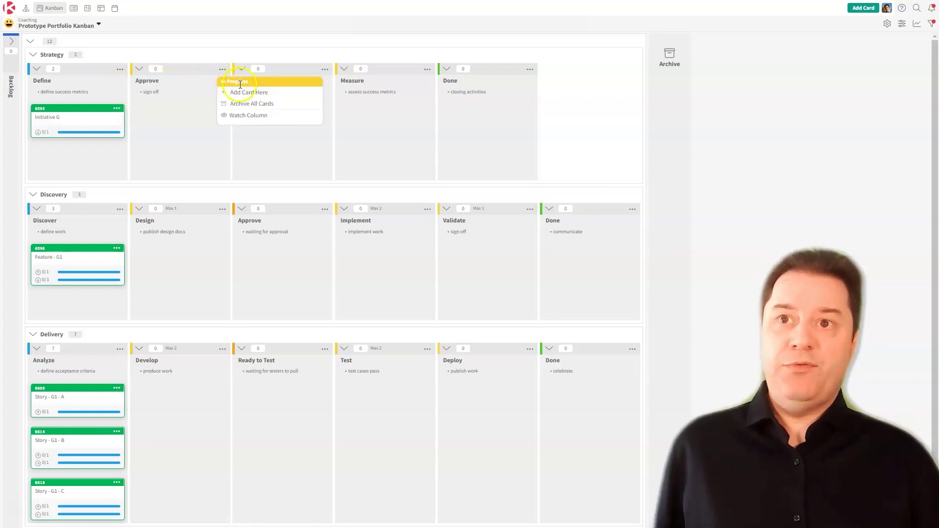
pyautogui.click(325, 208)
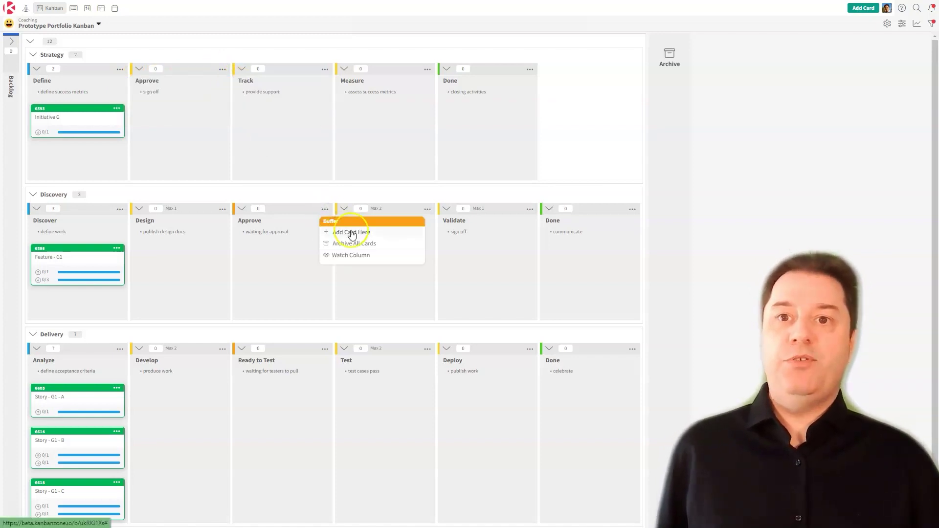
pyautogui.click(631, 209)
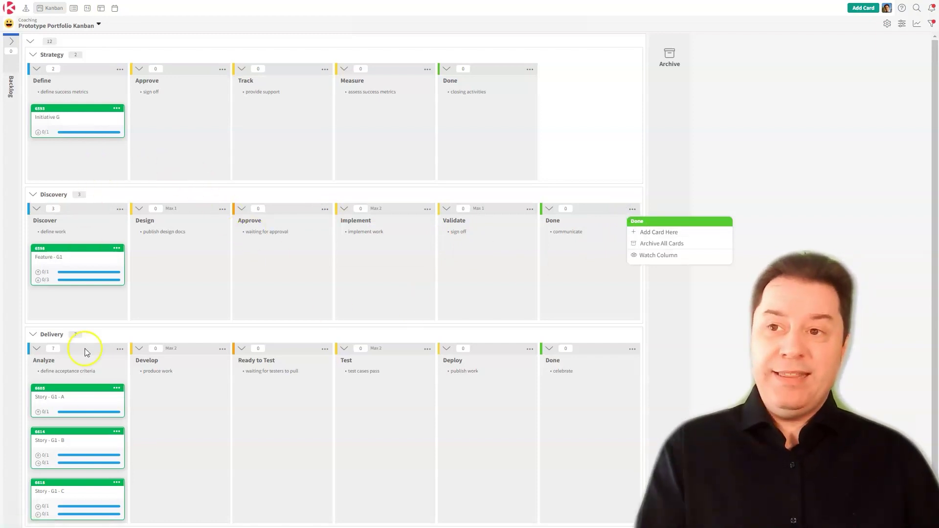
pyautogui.click(203, 140)
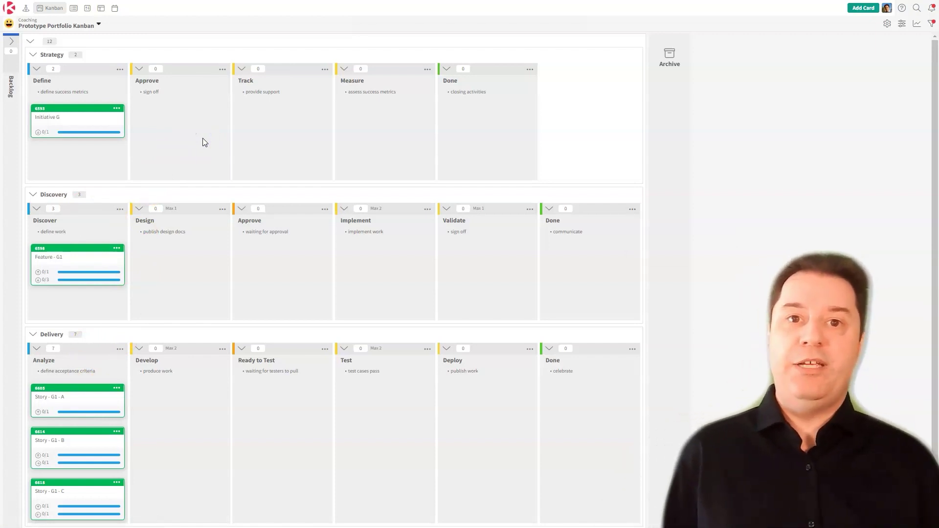
pyautogui.click(148, 130)
# Move Initiative G from Define into the Approve column
pyautogui.moveTo(98, 123); pyautogui.dragTo(174, 122)
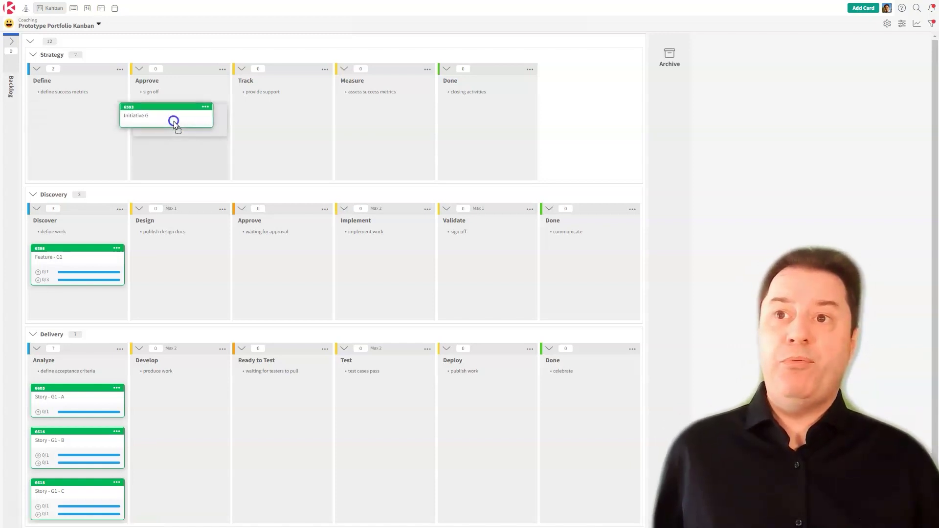
pyautogui.click(175, 136)
pyautogui.moveTo(175, 136)
pyautogui.mouseDown()
pyautogui.moveTo(88, 136)
pyautogui.moveTo(176, 136)
pyautogui.mouseUp()
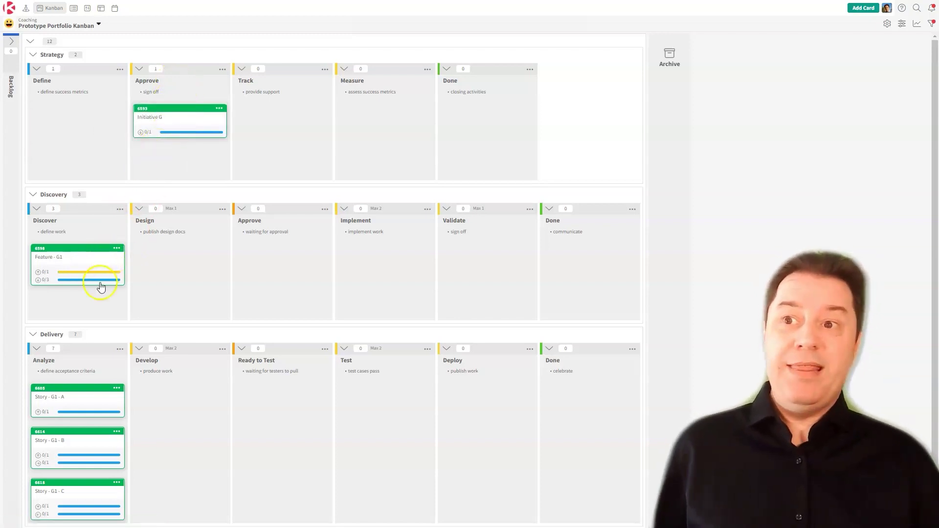
# Advance Feature - G1 from Discover through Design and Approve into Implement
pyautogui.click(93, 267)
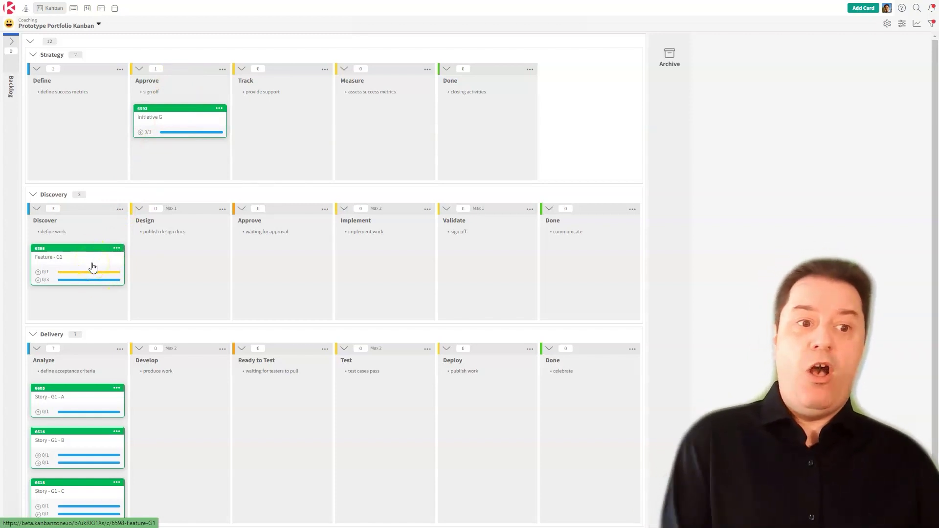
pyautogui.moveTo(93, 267); pyautogui.dragTo(174, 275)
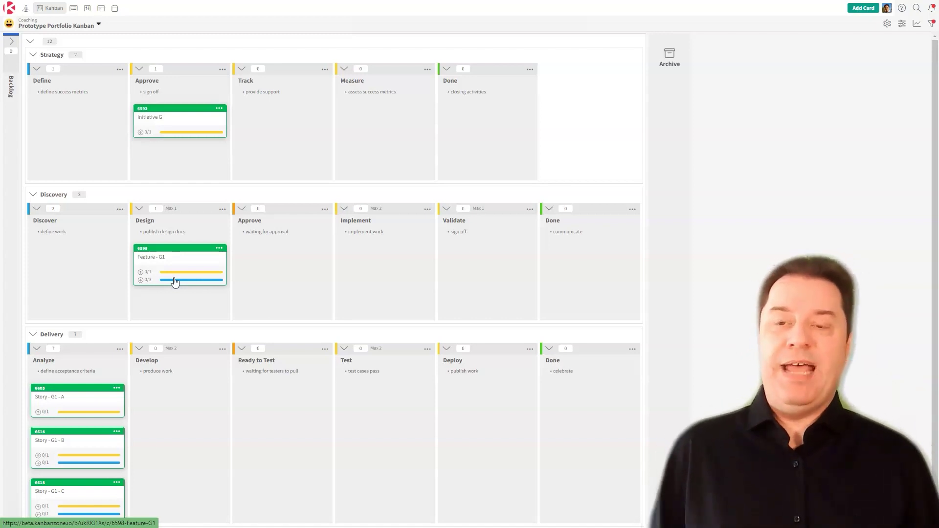
pyautogui.moveTo(175, 282); pyautogui.dragTo(275, 272)
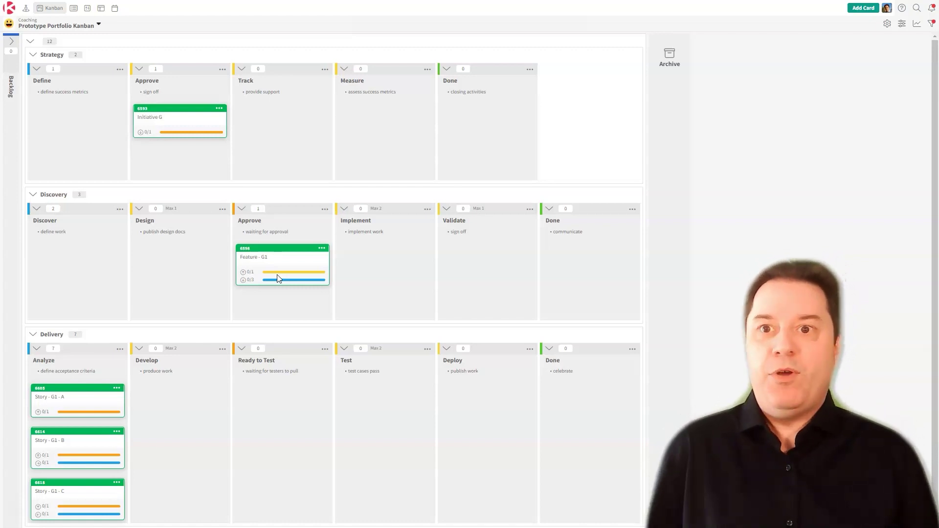
pyautogui.moveTo(278, 279); pyautogui.dragTo(360, 268)
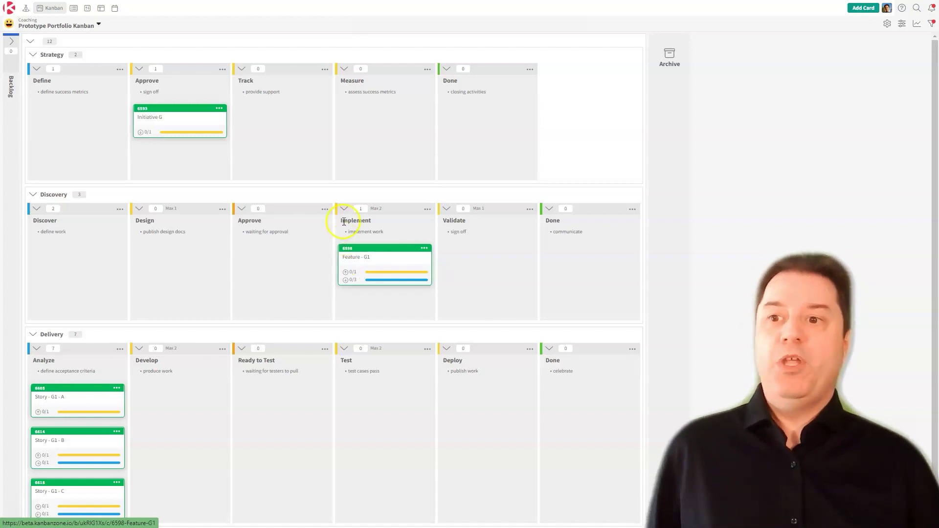
# Advance Stories G1-A, G1-B and G1-C across Develop, Ready to Test, Test and Deploy
pyautogui.moveTo(98, 406); pyautogui.dragTo(278, 400)
pyautogui.moveTo(117, 396); pyautogui.dragTo(200, 409)
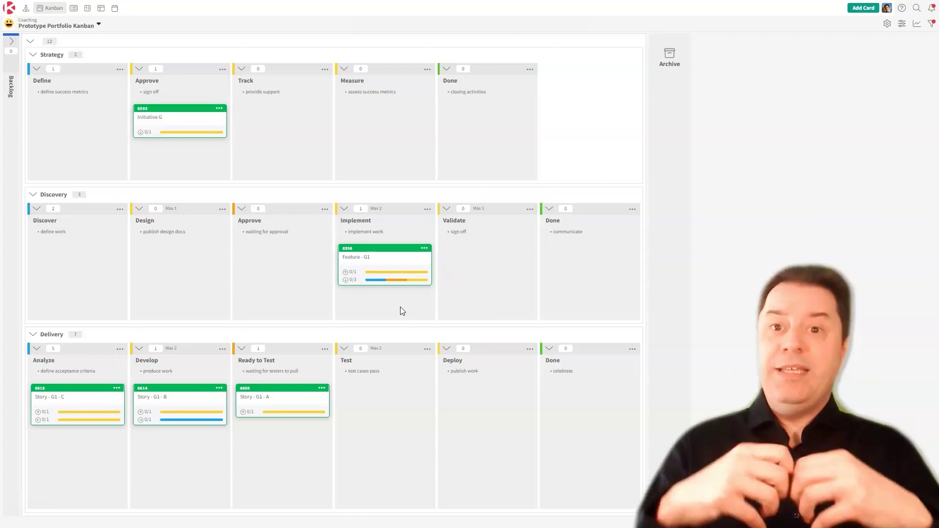
pyautogui.moveTo(292, 412); pyautogui.dragTo(497, 410)
pyautogui.moveTo(226, 411); pyautogui.dragTo(370, 402)
pyautogui.moveTo(84, 400); pyautogui.dragTo(306, 399)
# Finish Stories G1-A and G1-B in Done, move Initiative G to Track, and advance Story G1-C
pyautogui.moveTo(499, 405); pyautogui.dragTo(619, 401)
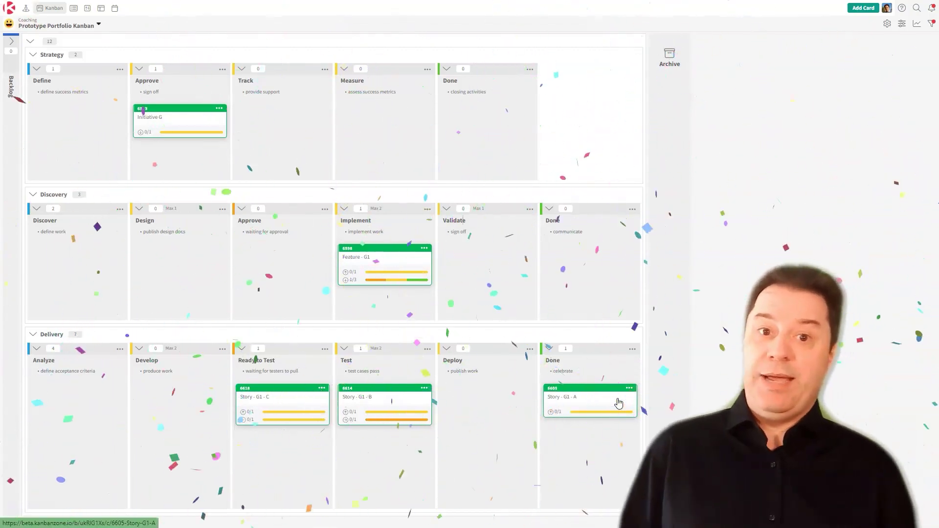
pyautogui.moveTo(373, 409); pyautogui.dragTo(570, 398)
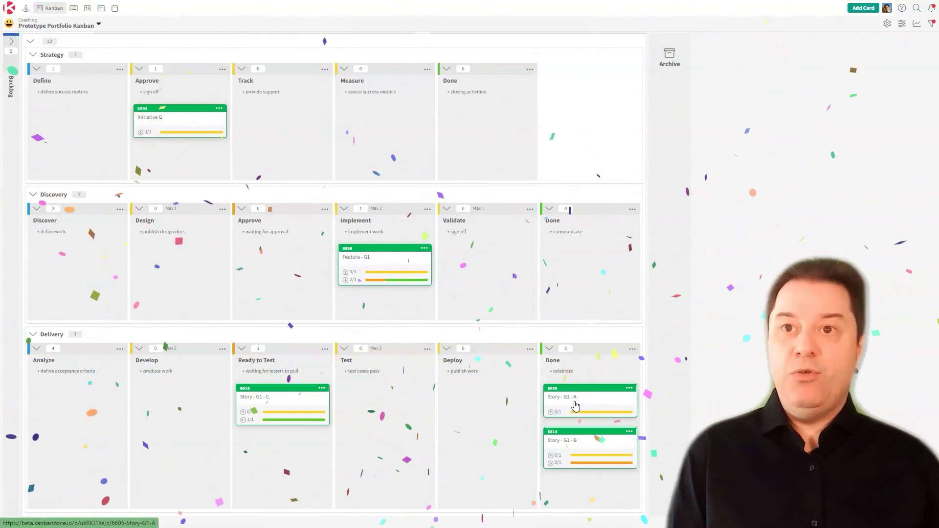
pyautogui.moveTo(168, 120); pyautogui.dragTo(285, 131)
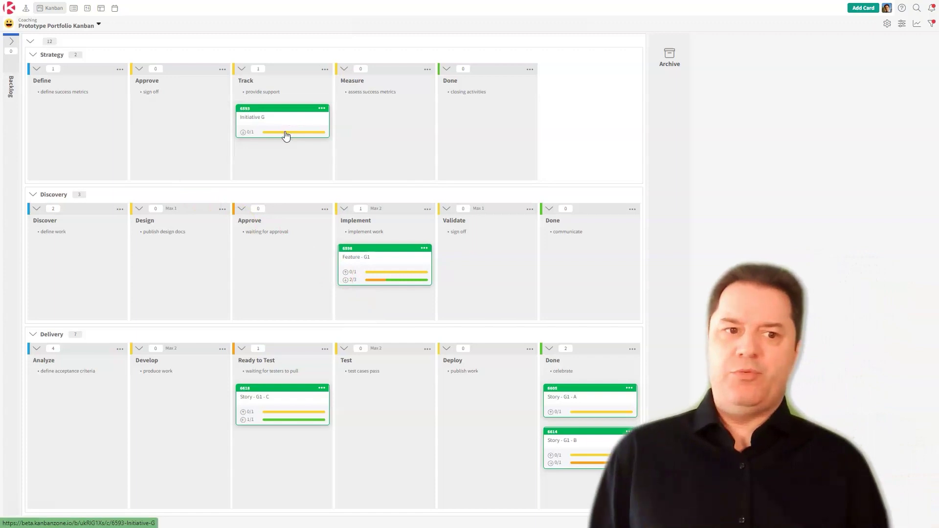
pyautogui.moveTo(303, 398); pyautogui.dragTo(591, 410)
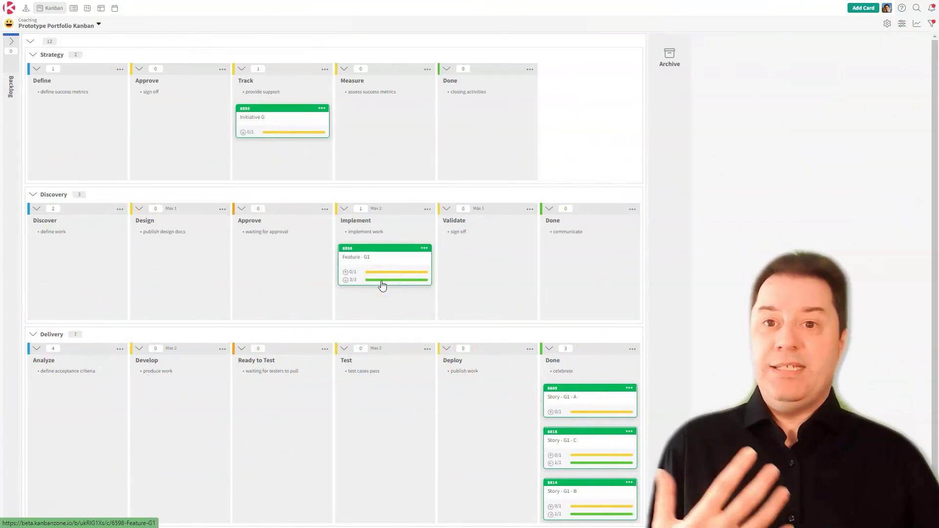
# Move Feature - G1 through Validate into Done and Initiative G into Measure
pyautogui.moveTo(383, 286); pyautogui.dragTo(463, 277)
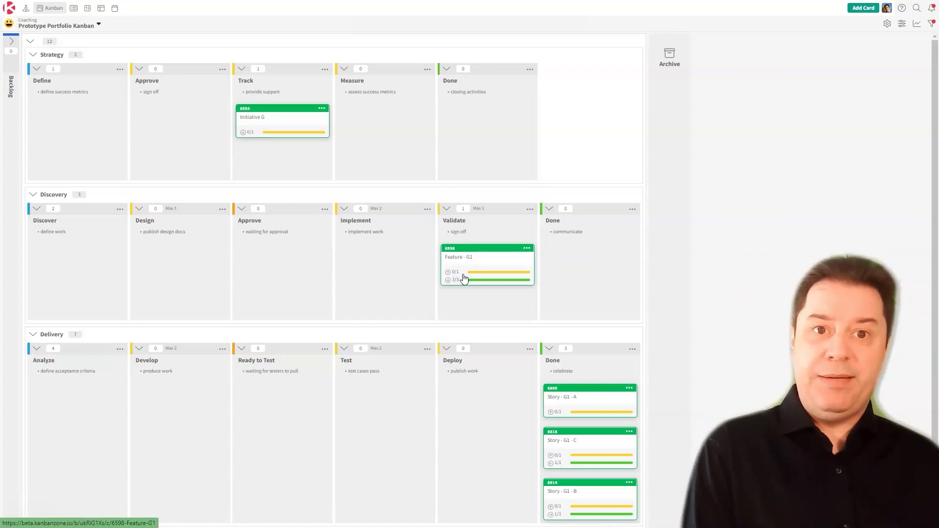
pyautogui.moveTo(463, 278); pyautogui.dragTo(568, 281)
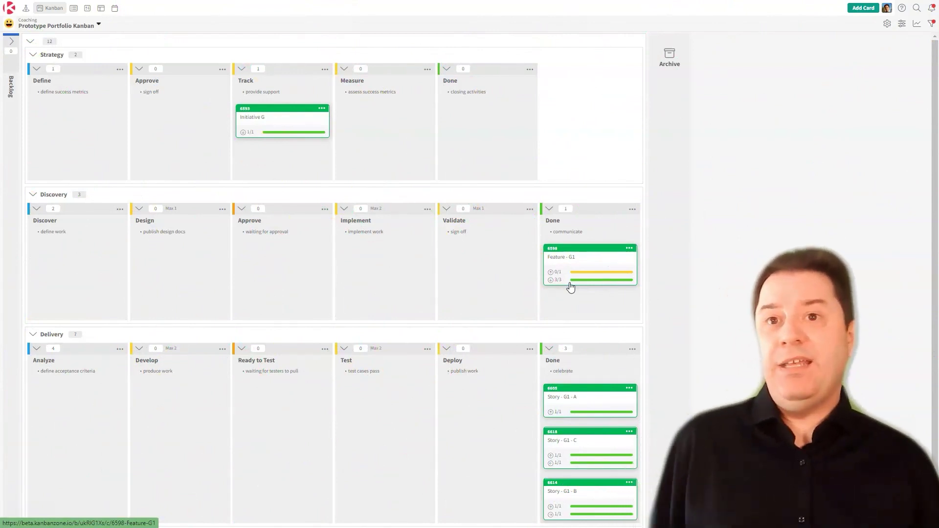
pyautogui.moveTo(287, 133); pyautogui.dragTo(400, 133)
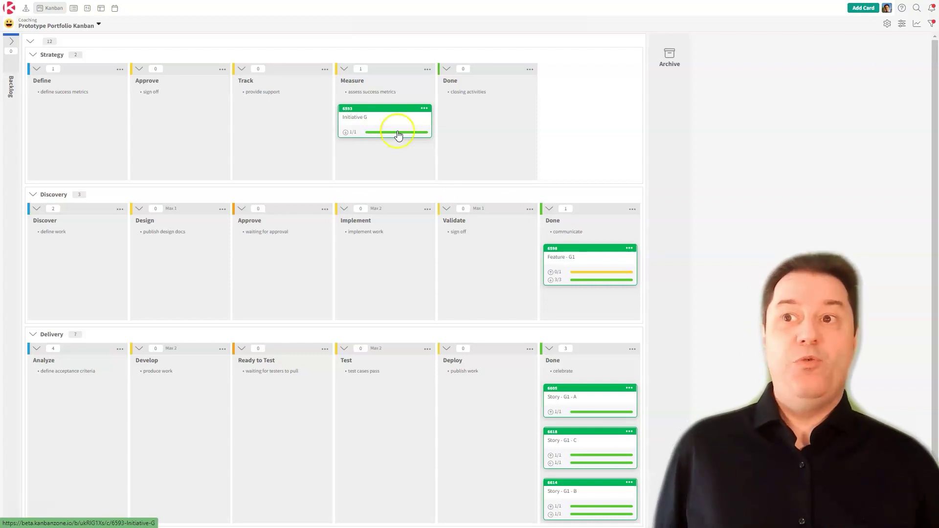
# Highlight the define success metrics policy, then move Initiative G into Strategy's Done column
pyautogui.moveTo(49, 91); pyautogui.dragTo(86, 91)
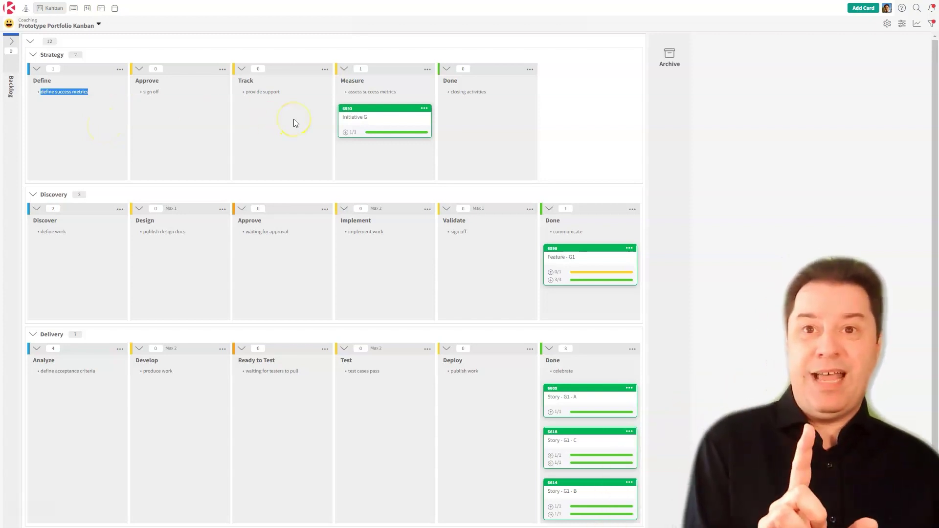
pyautogui.click(401, 89)
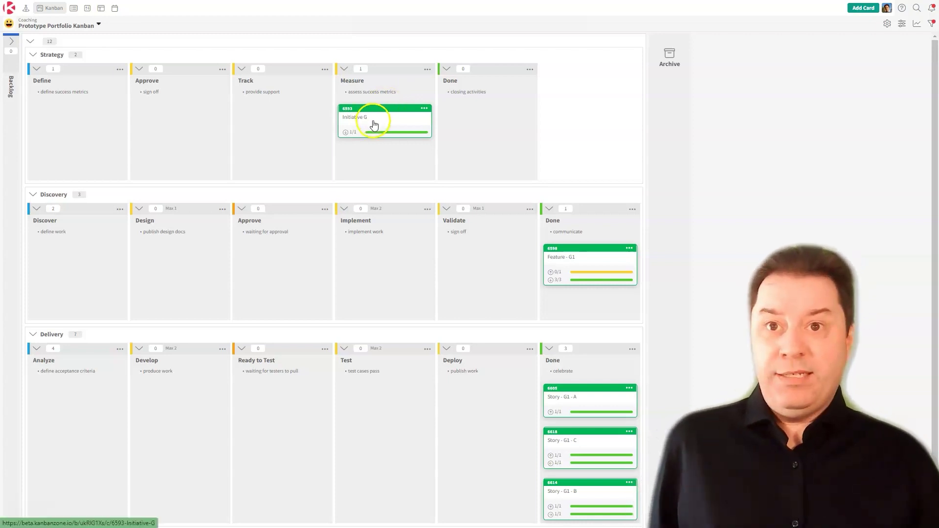
pyautogui.moveTo(374, 125); pyautogui.dragTo(490, 131)
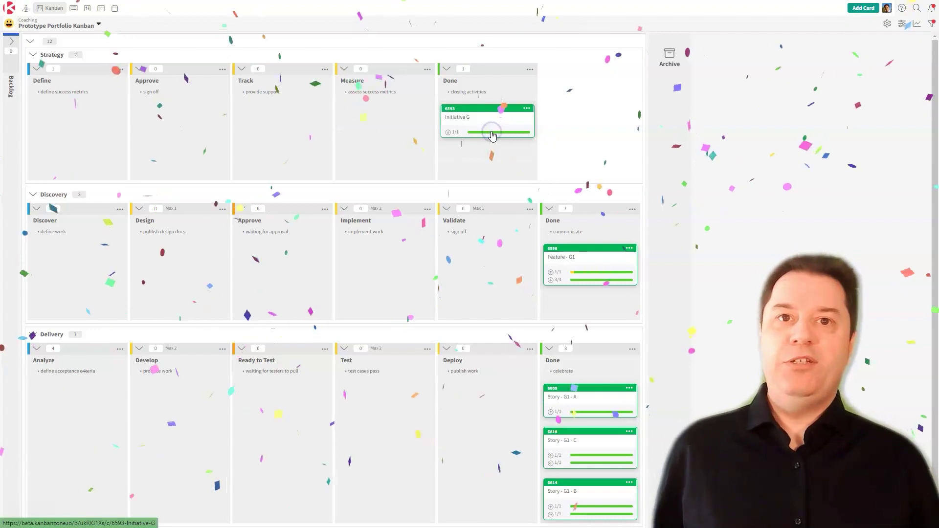